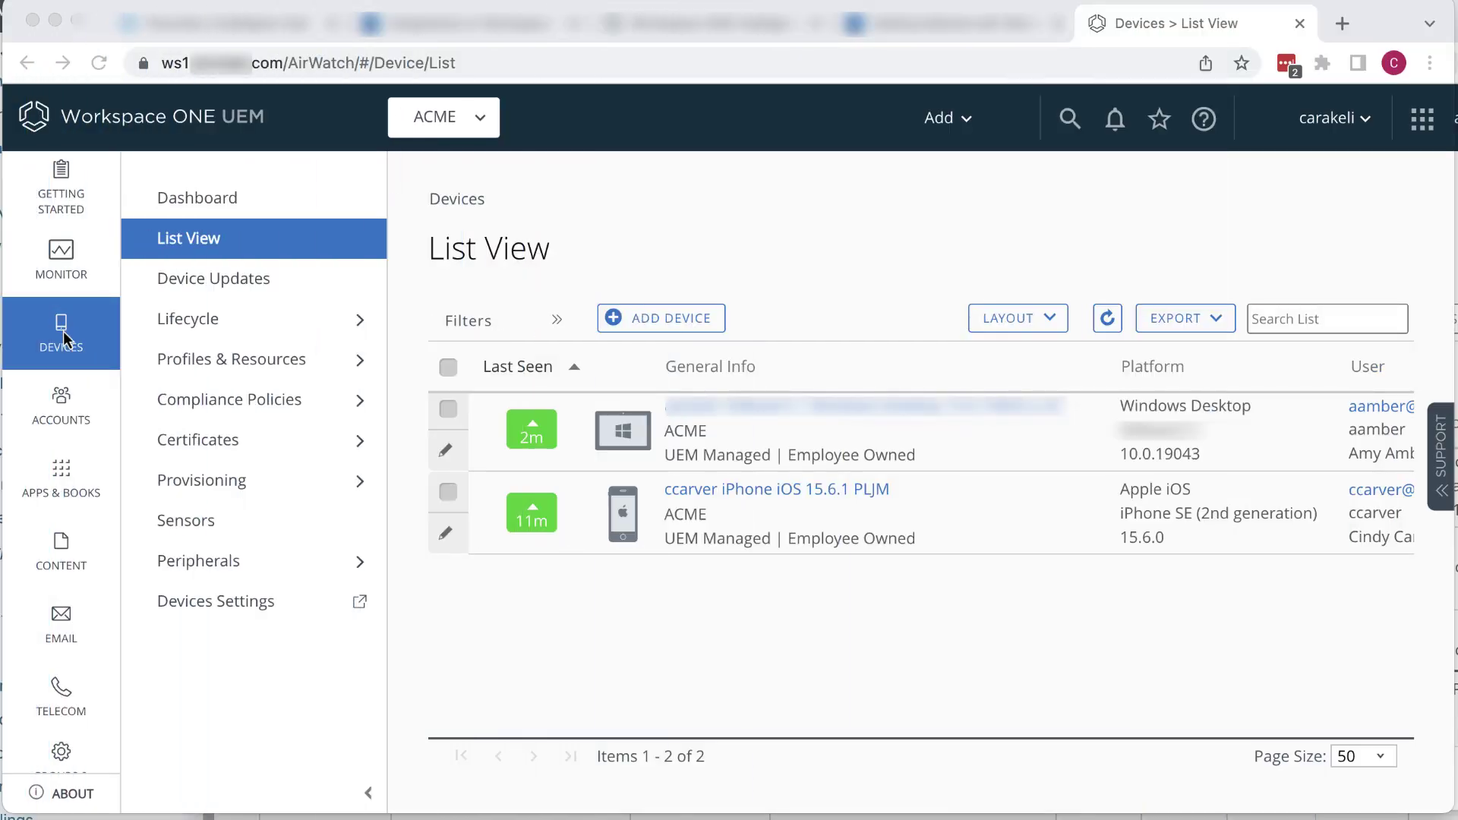
# Step: Reload the device list, check both devices' enrollment status, and select the Windows Desktop row
pyautogui.click(203, 244)
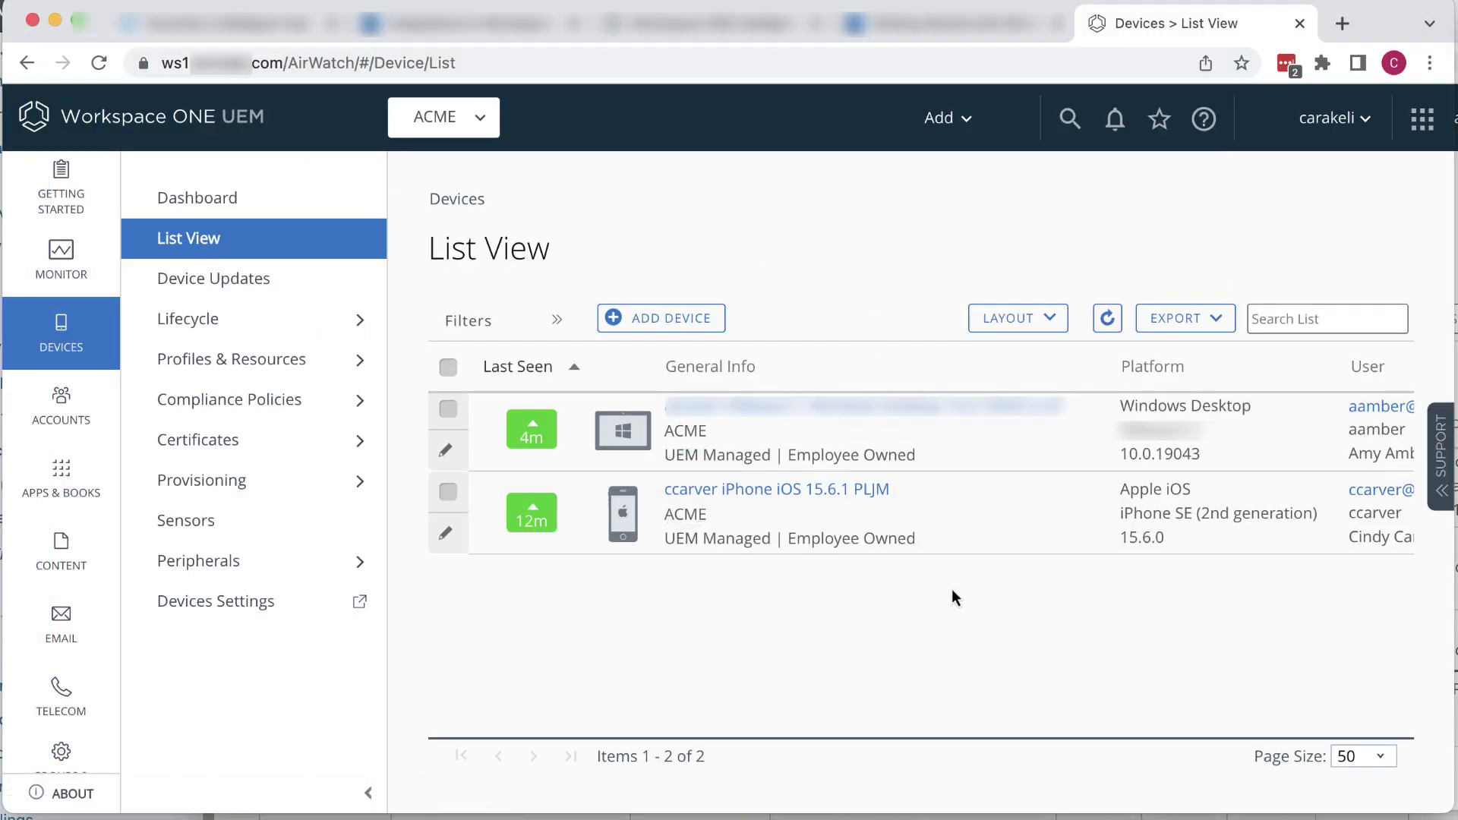
pyautogui.hscroll(1, 951, 589)
pyautogui.hscroll(10, 950, 589)
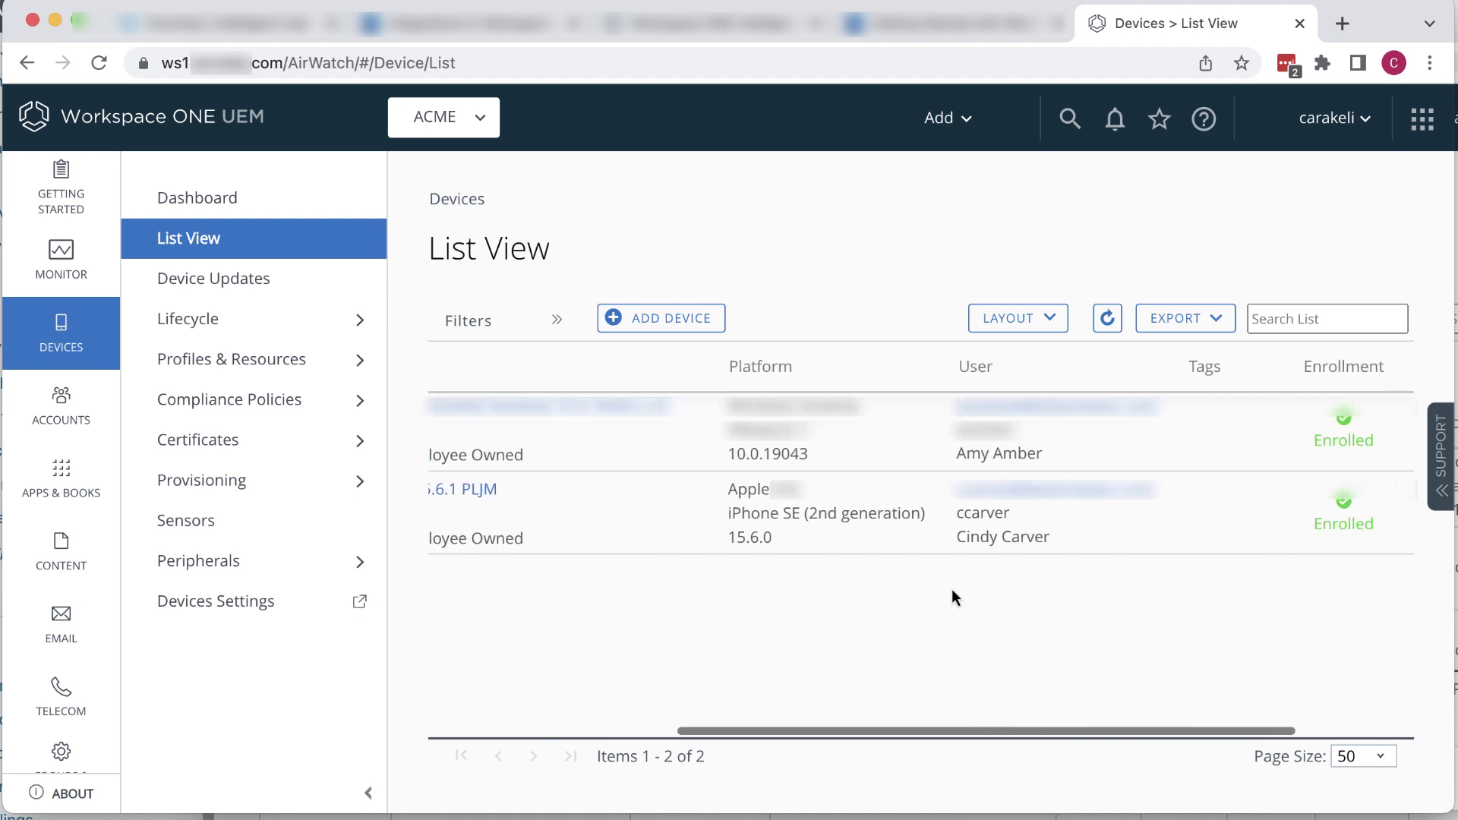
pyautogui.hscroll(-10, 951, 590)
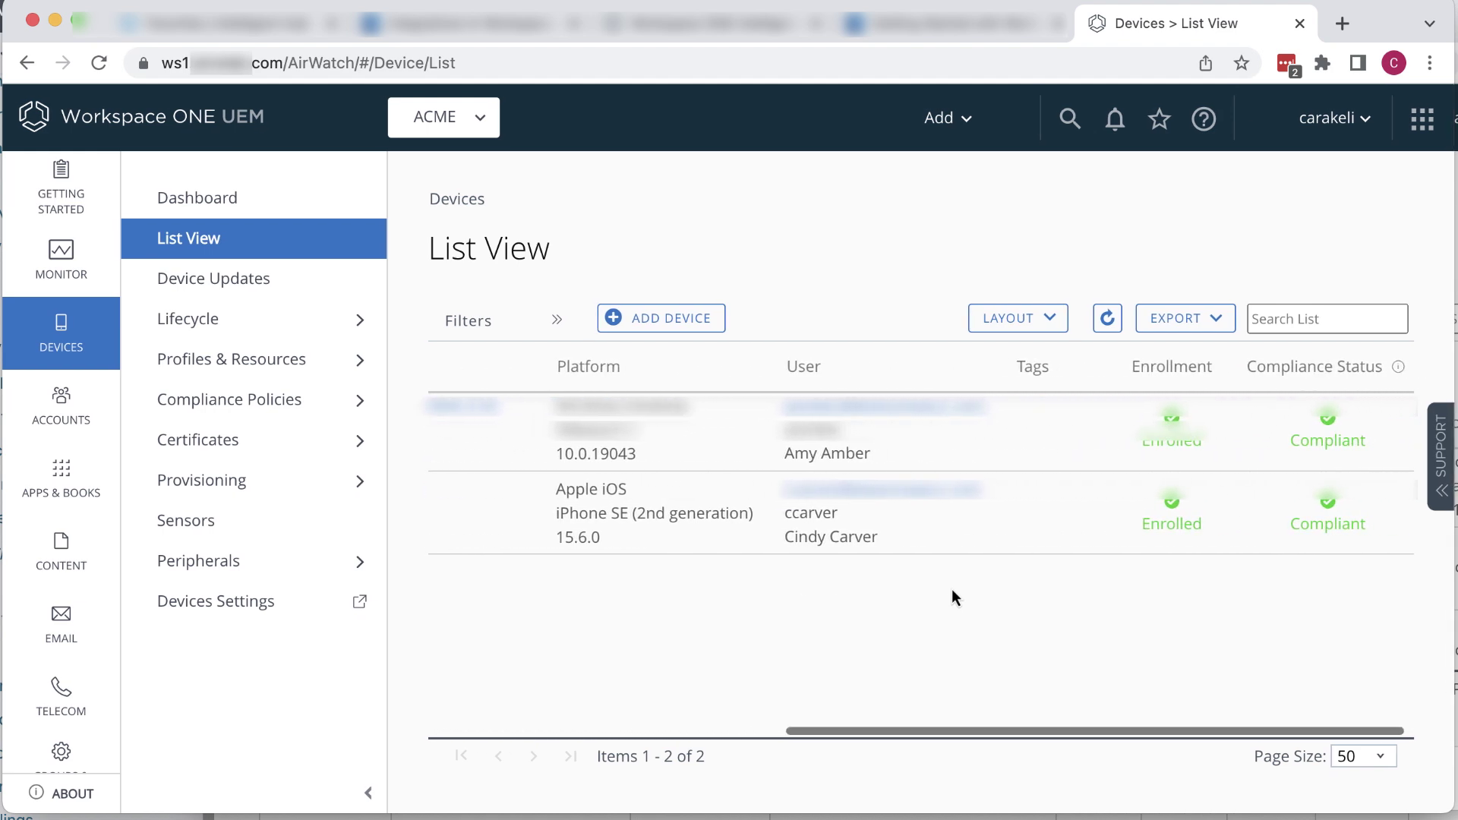
pyautogui.hscroll(-5, 953, 590)
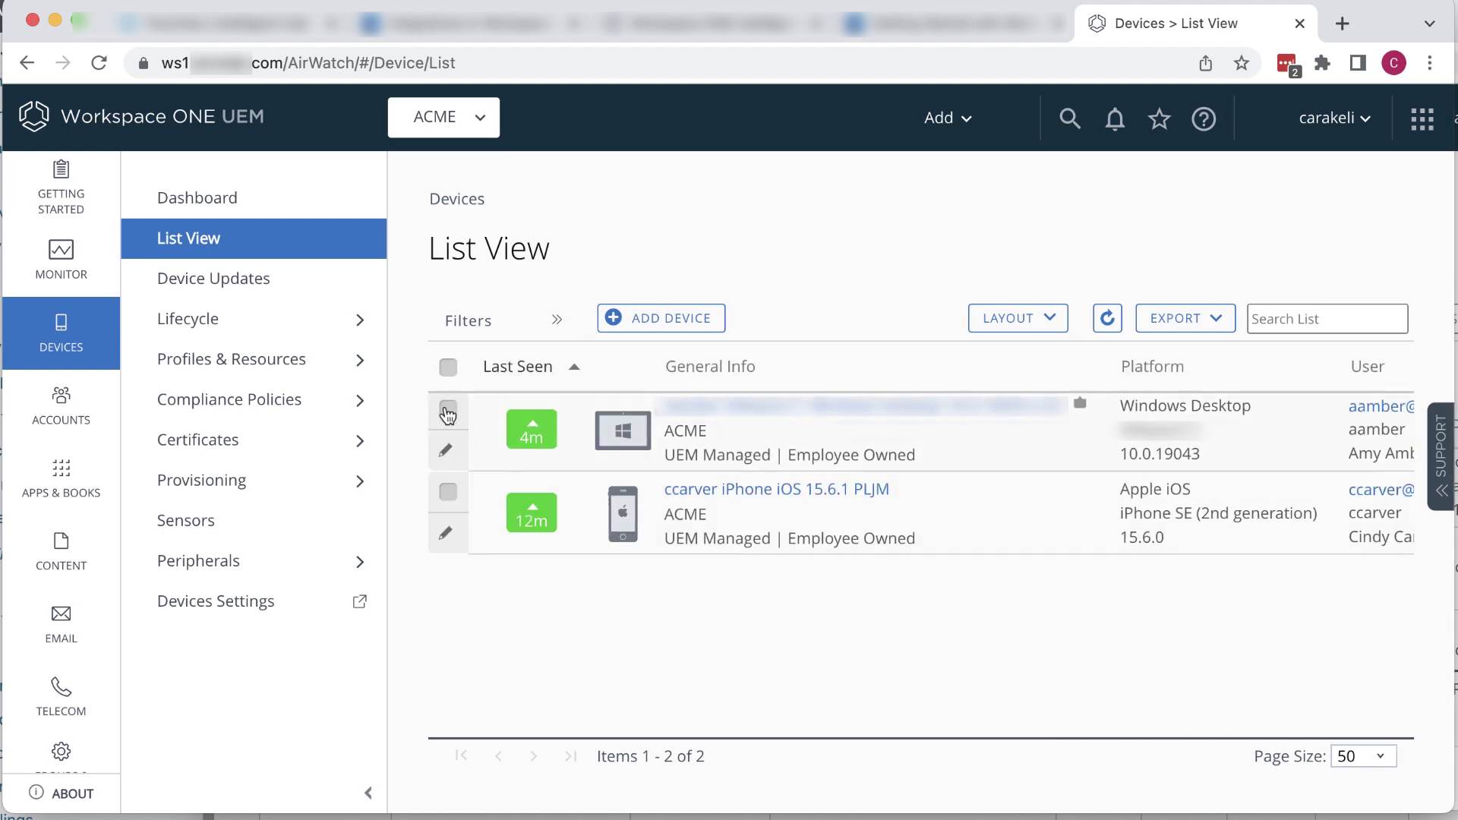
pyautogui.click(448, 412)
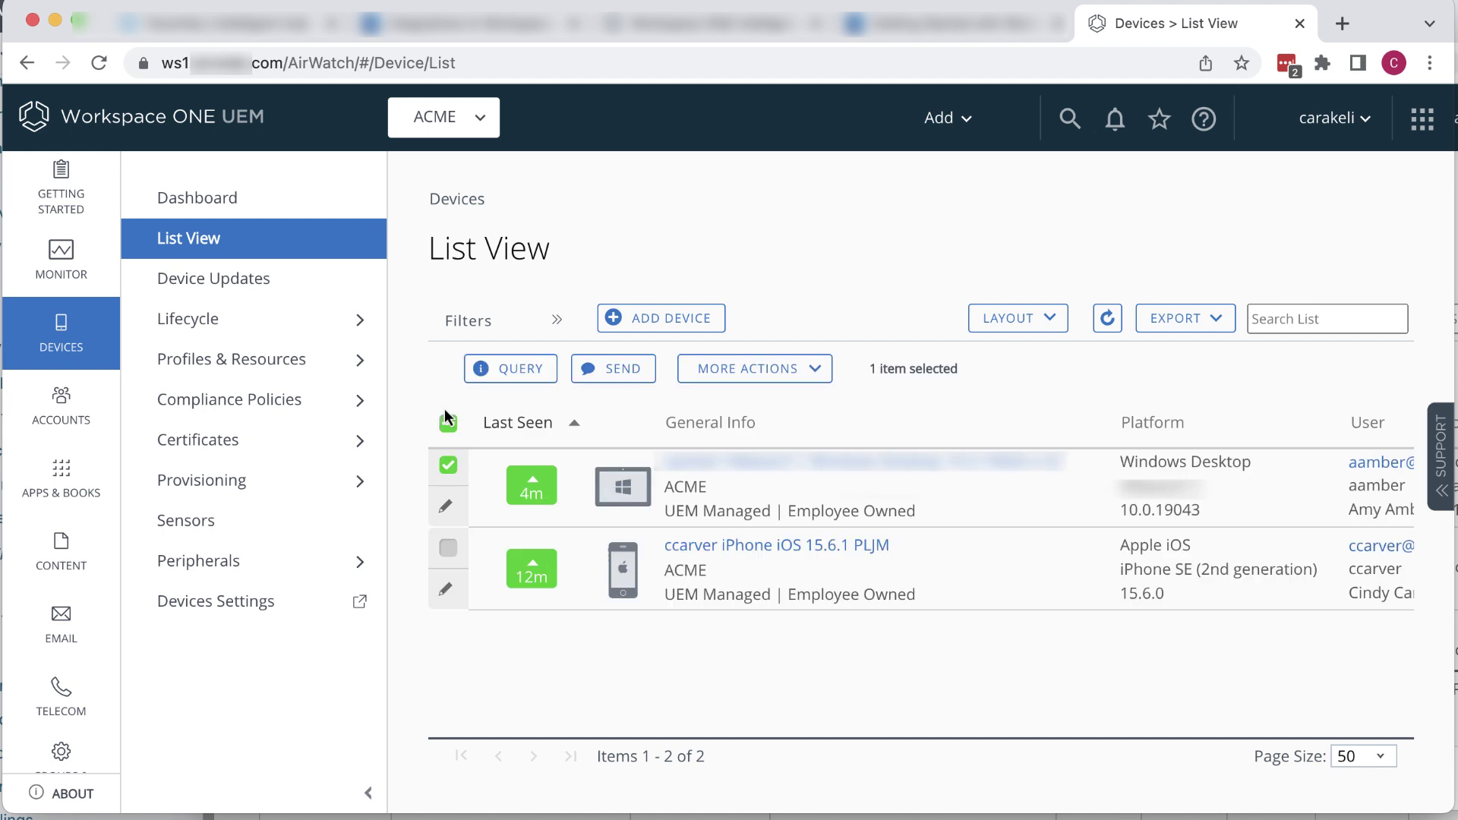
# Step: Send an Enterprise Wipe to the selected Windows Desktop, confirming it with the security PIN
pyautogui.click(817, 378)
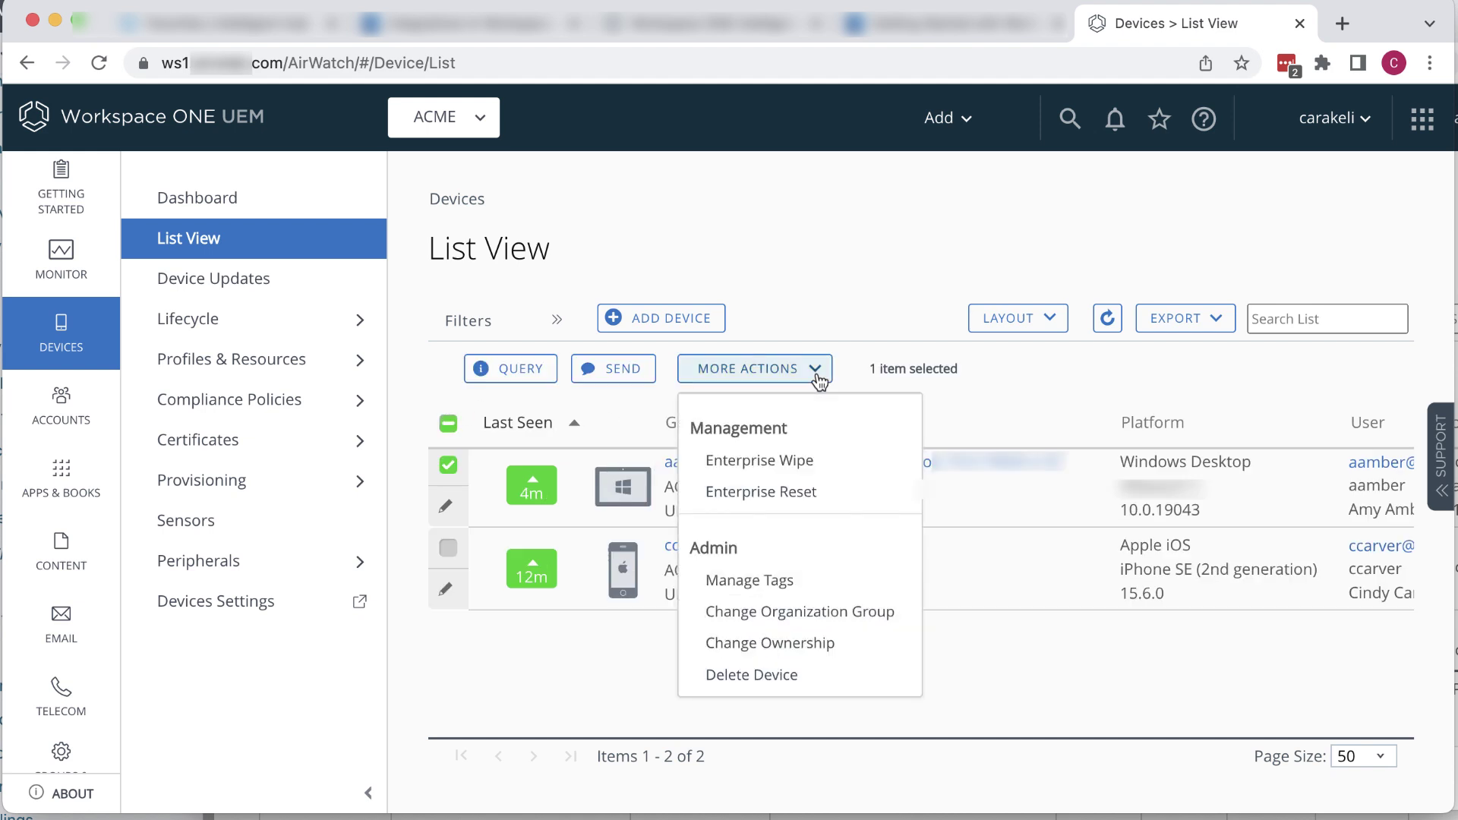
pyautogui.click(790, 464)
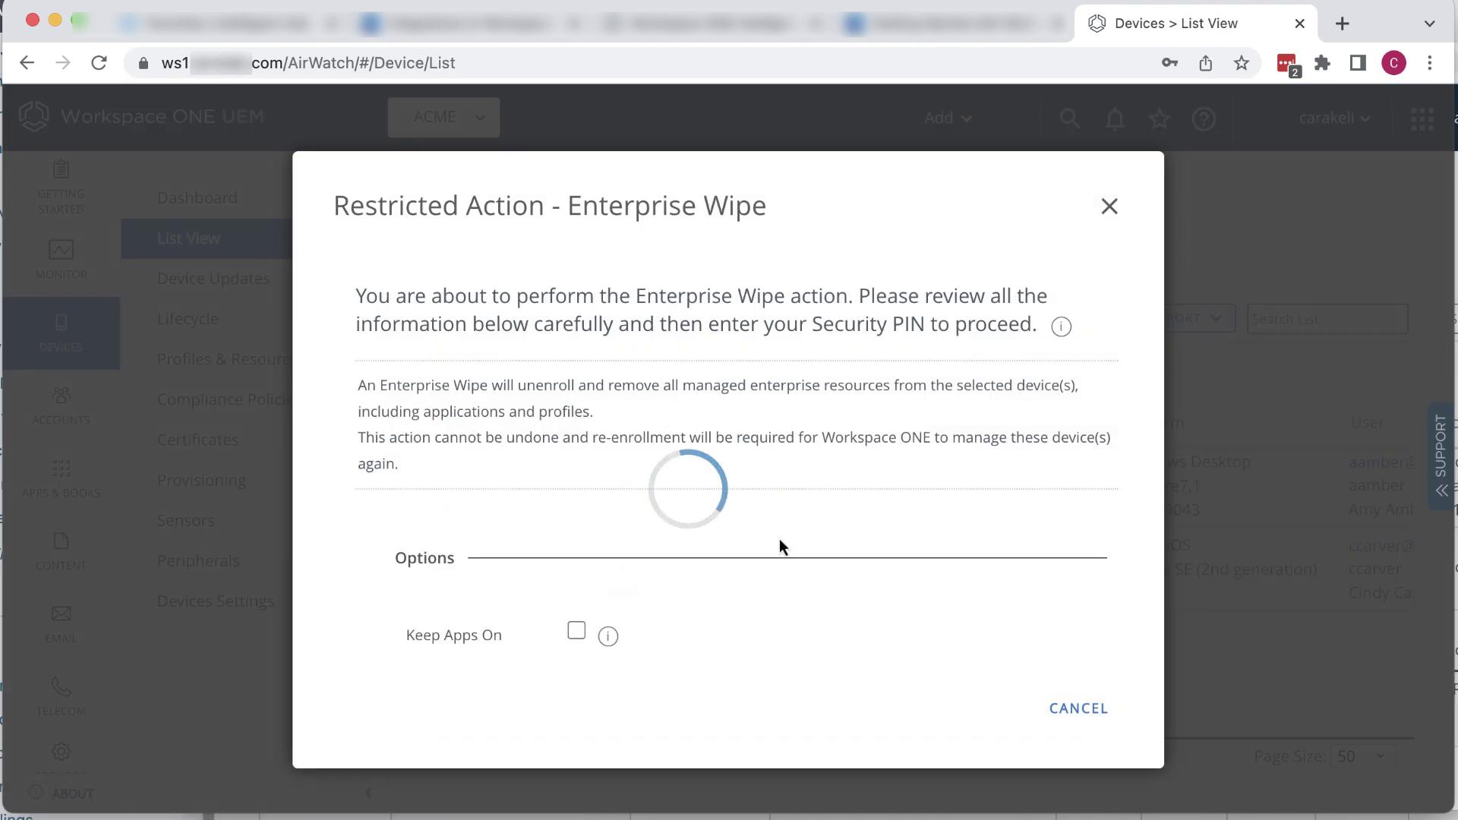
pyautogui.scroll(-3, 917, 612)
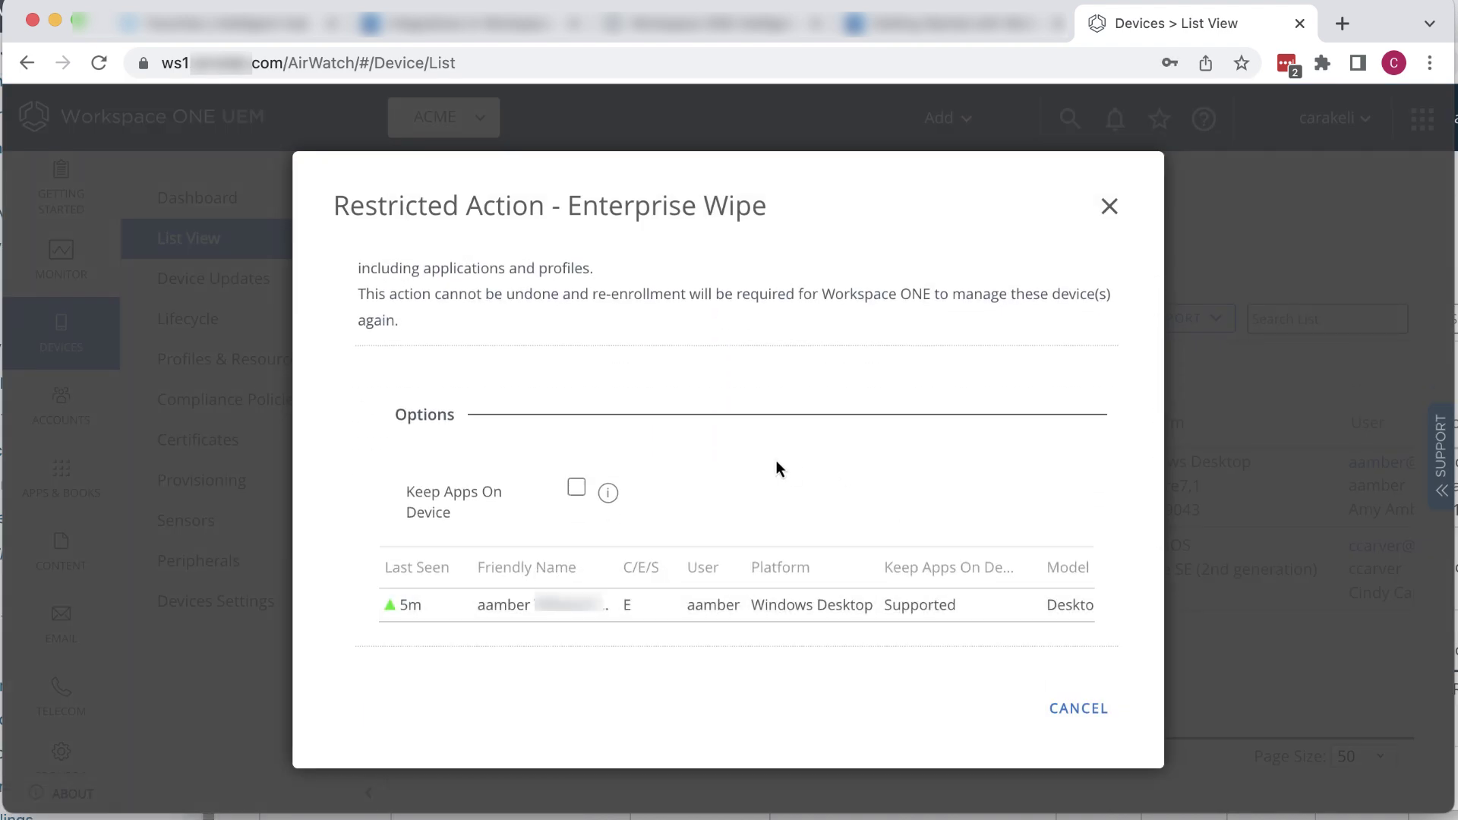
pyautogui.scroll(-4, 331, 608)
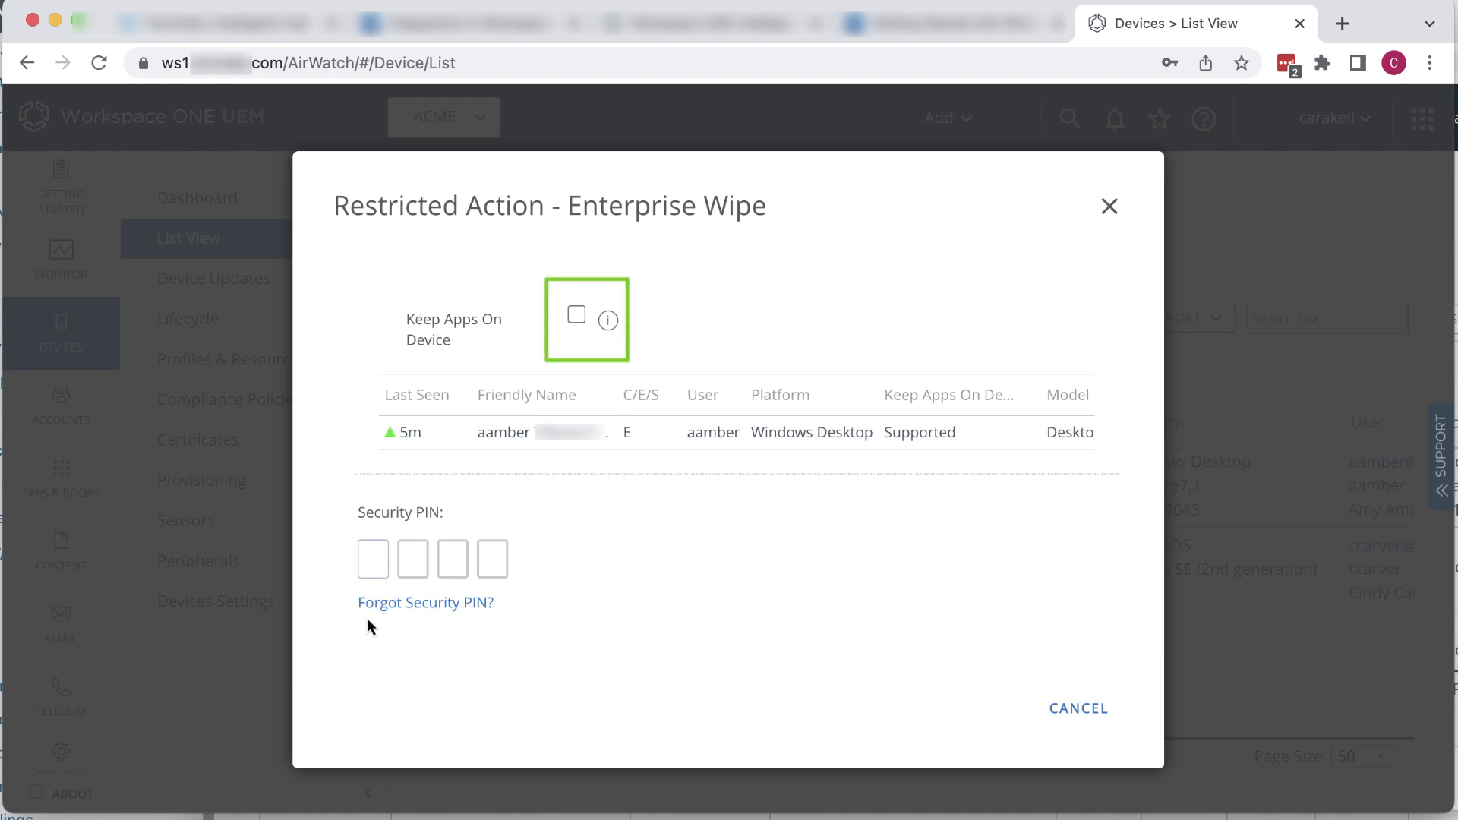
pyautogui.click(371, 558)
pyautogui.write('1111')
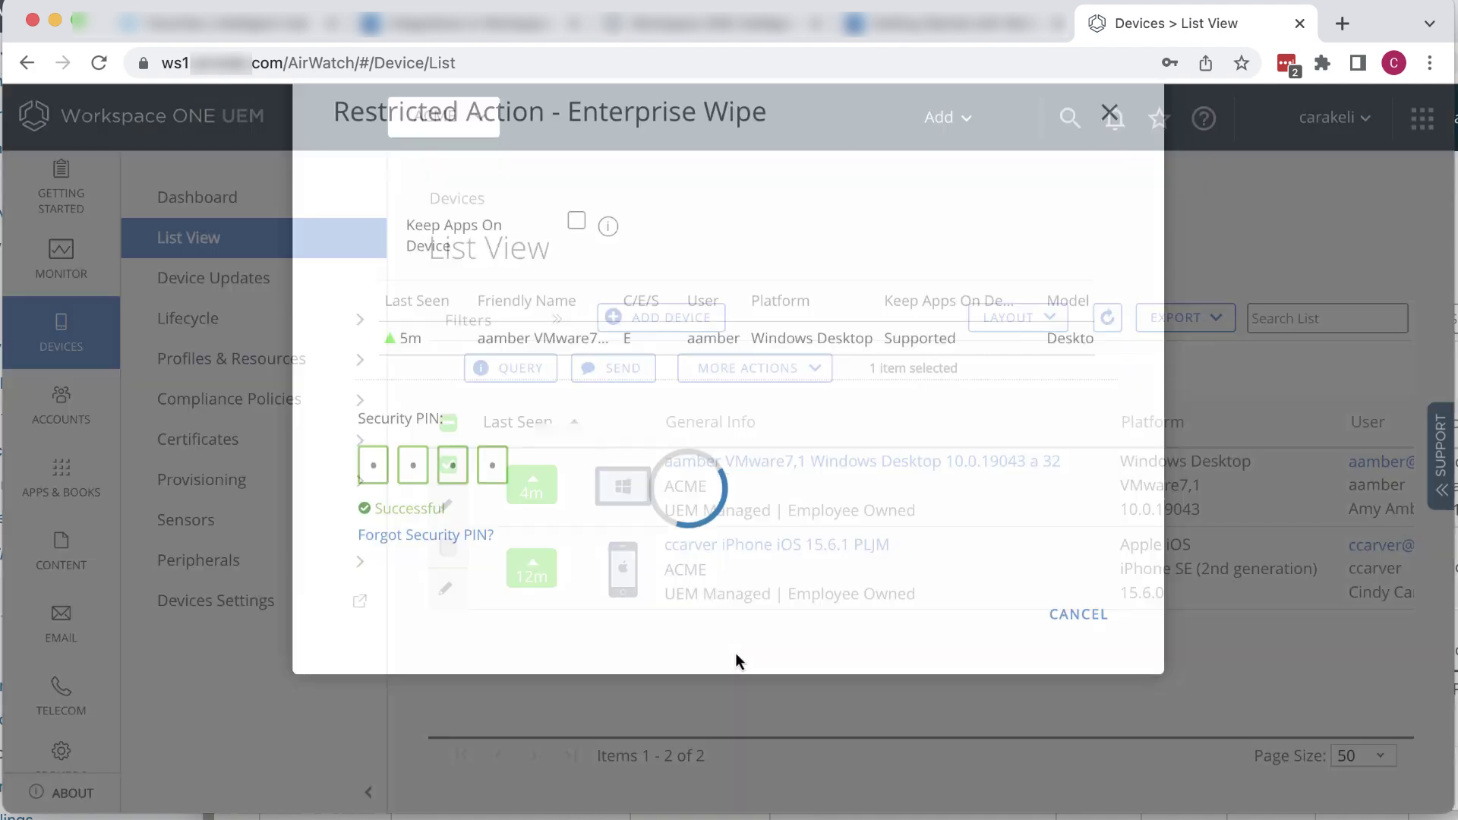
# Step: Refresh the device list twice until the Windows Desktop's Enrollment column reads Unenrolled
pyautogui.hscroll(10, 1168, 658)
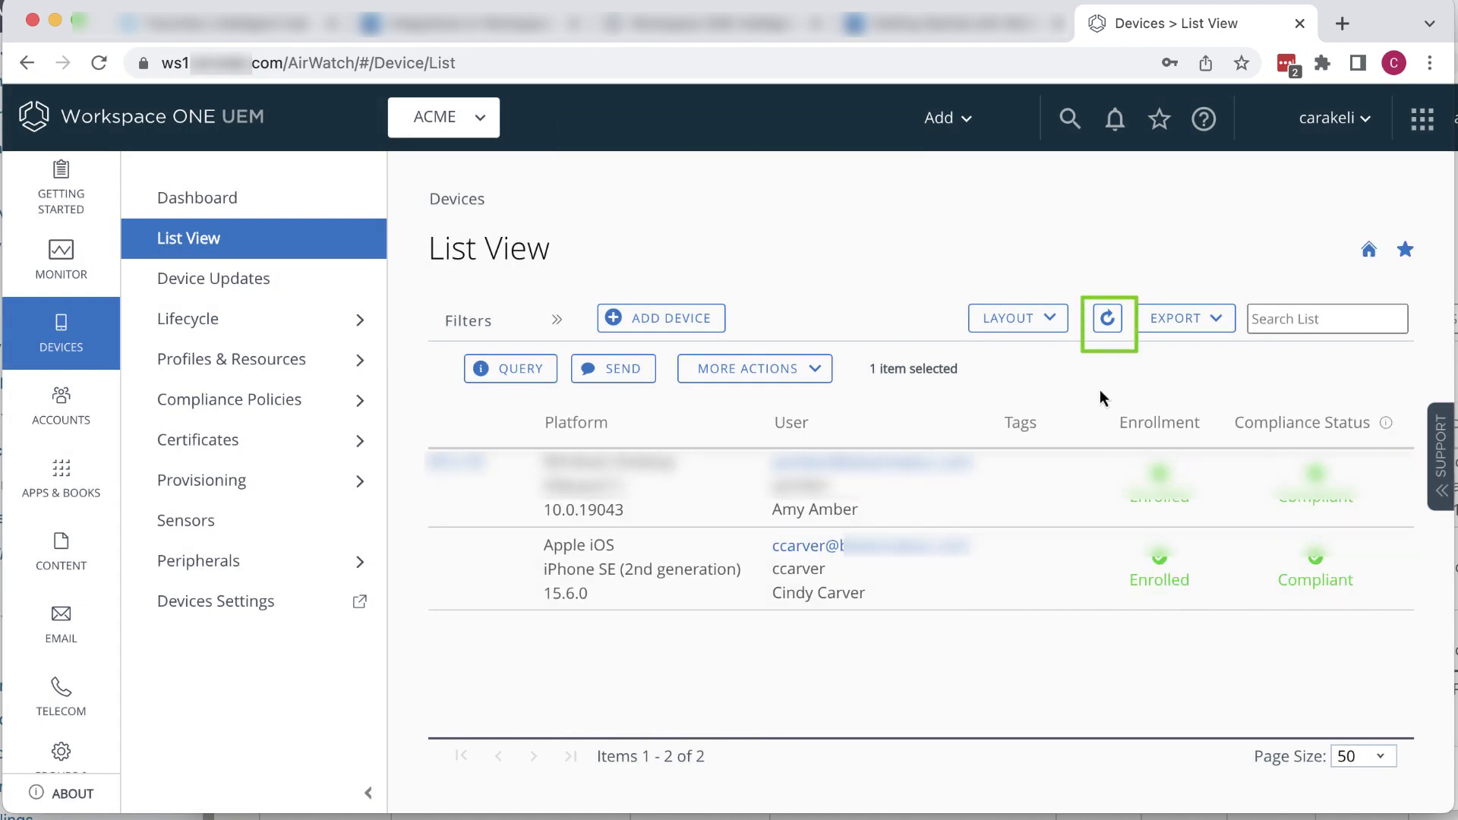
pyautogui.click(1107, 319)
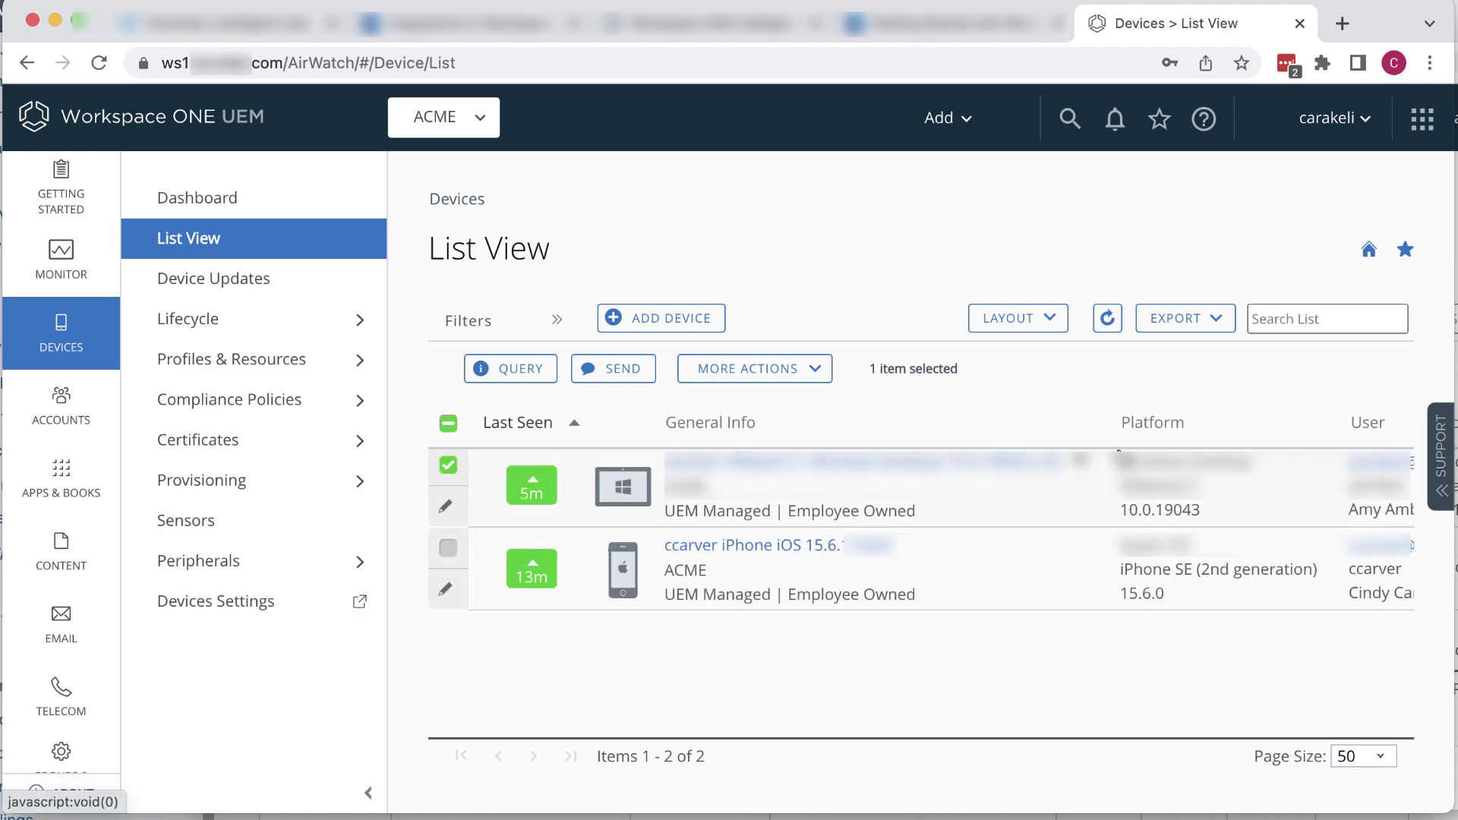
pyautogui.hscroll(10, 1210, 685)
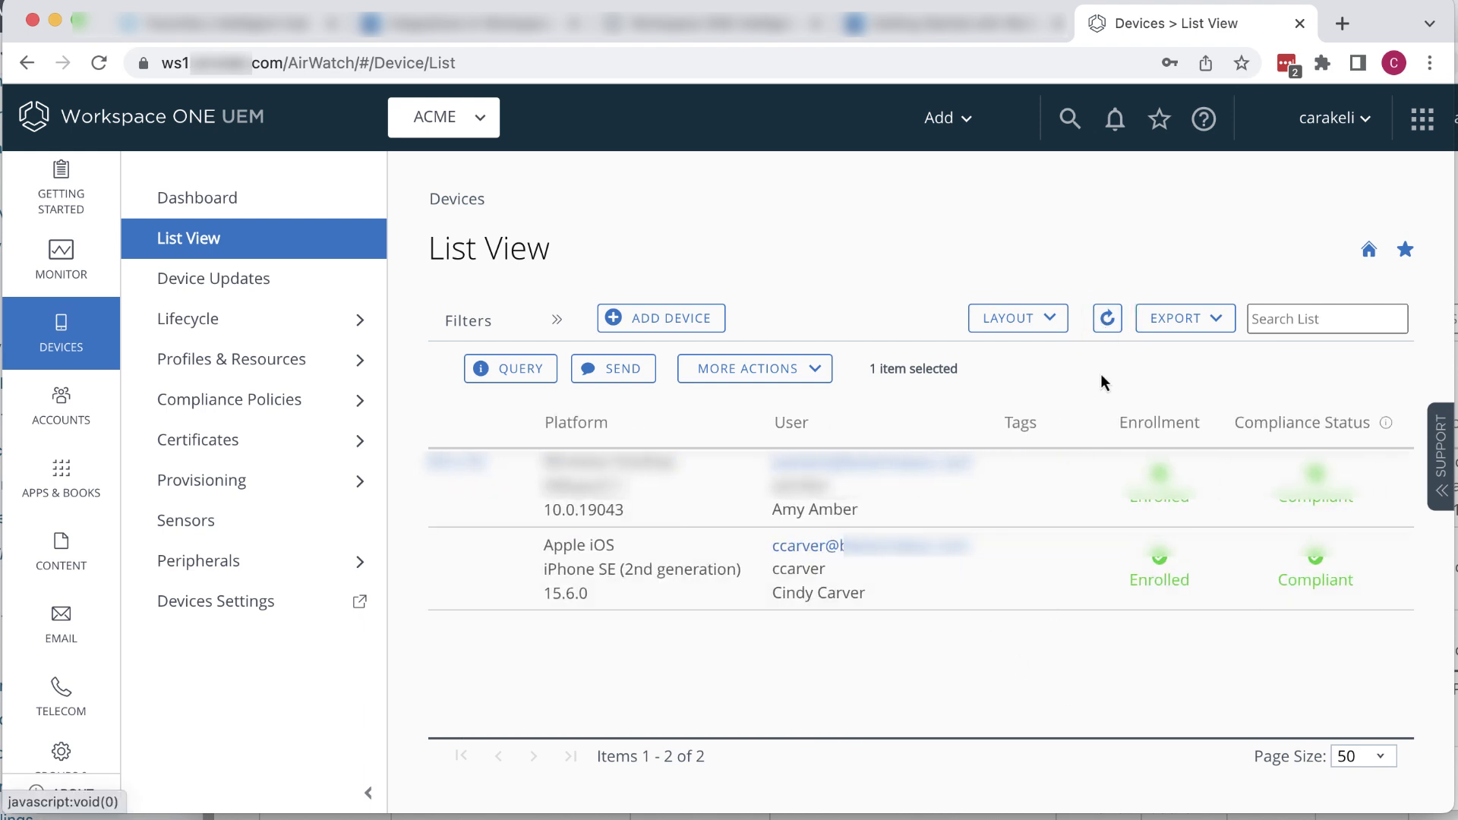
pyautogui.click(1107, 319)
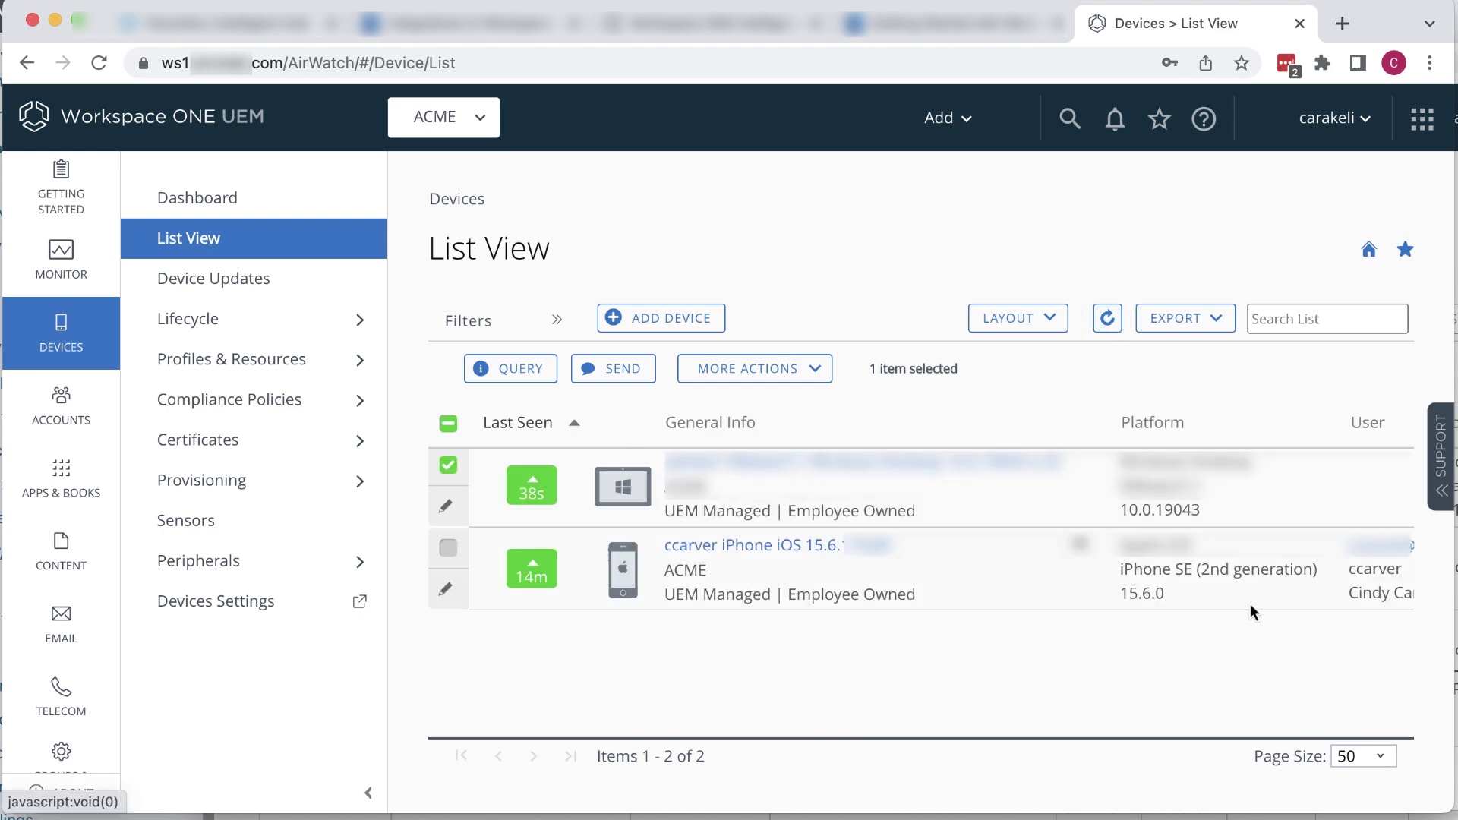
pyautogui.hscroll(10, 1246, 635)
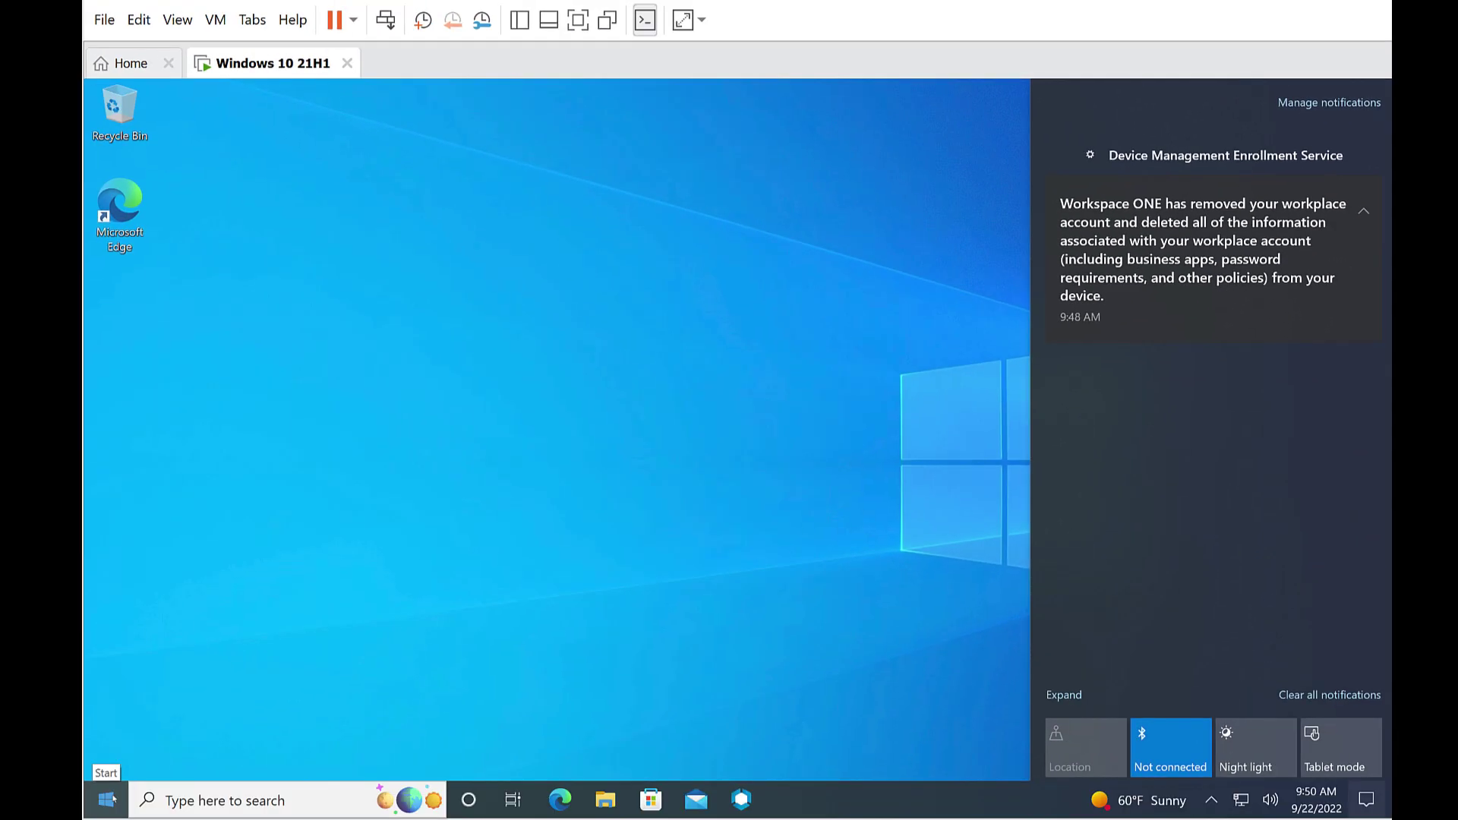
# Step: Open Settings > Accounts > Access work or school to confirm no workplace account remains
pyautogui.click(109, 798)
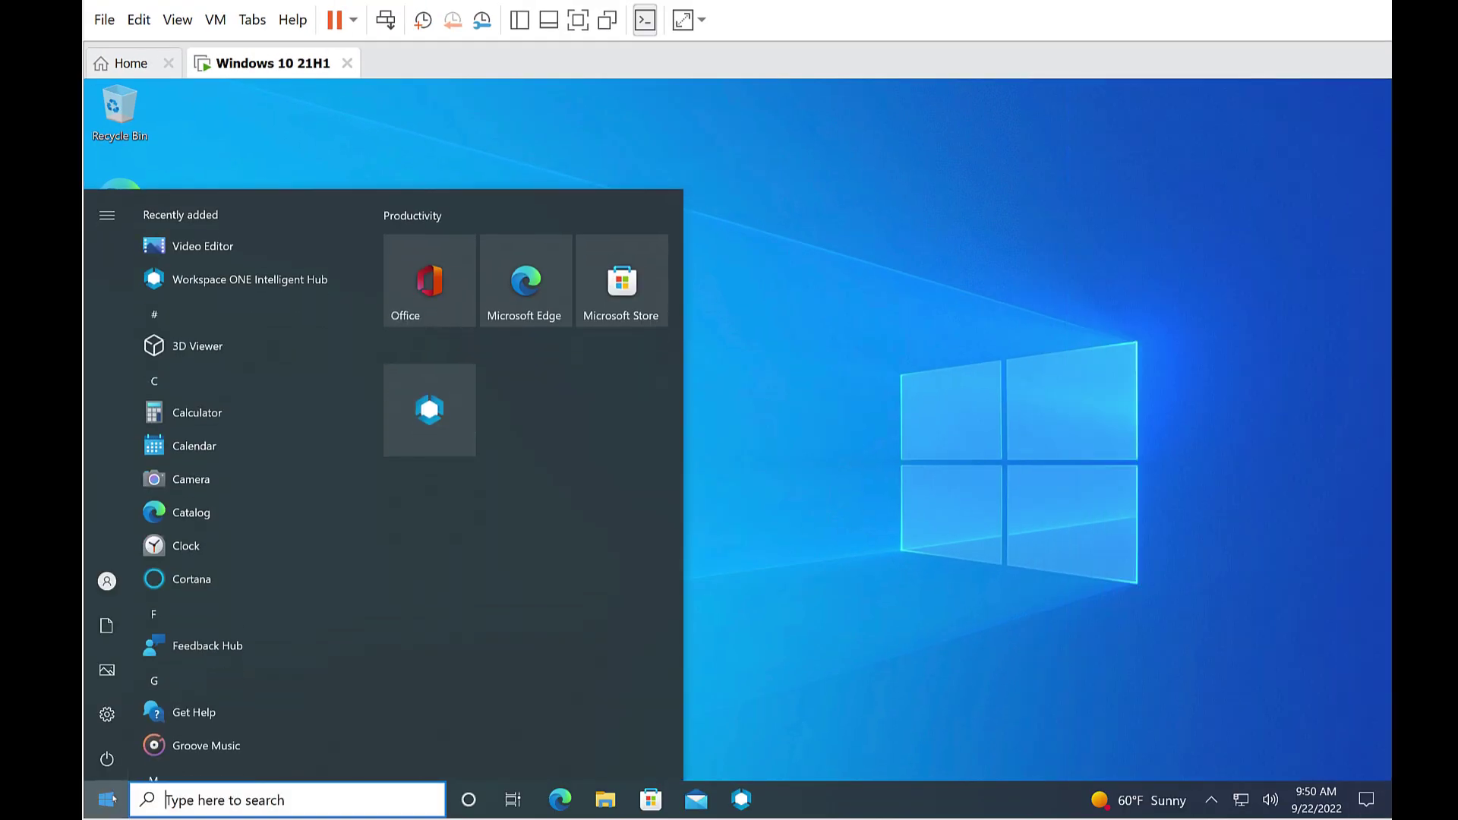
pyautogui.click(107, 713)
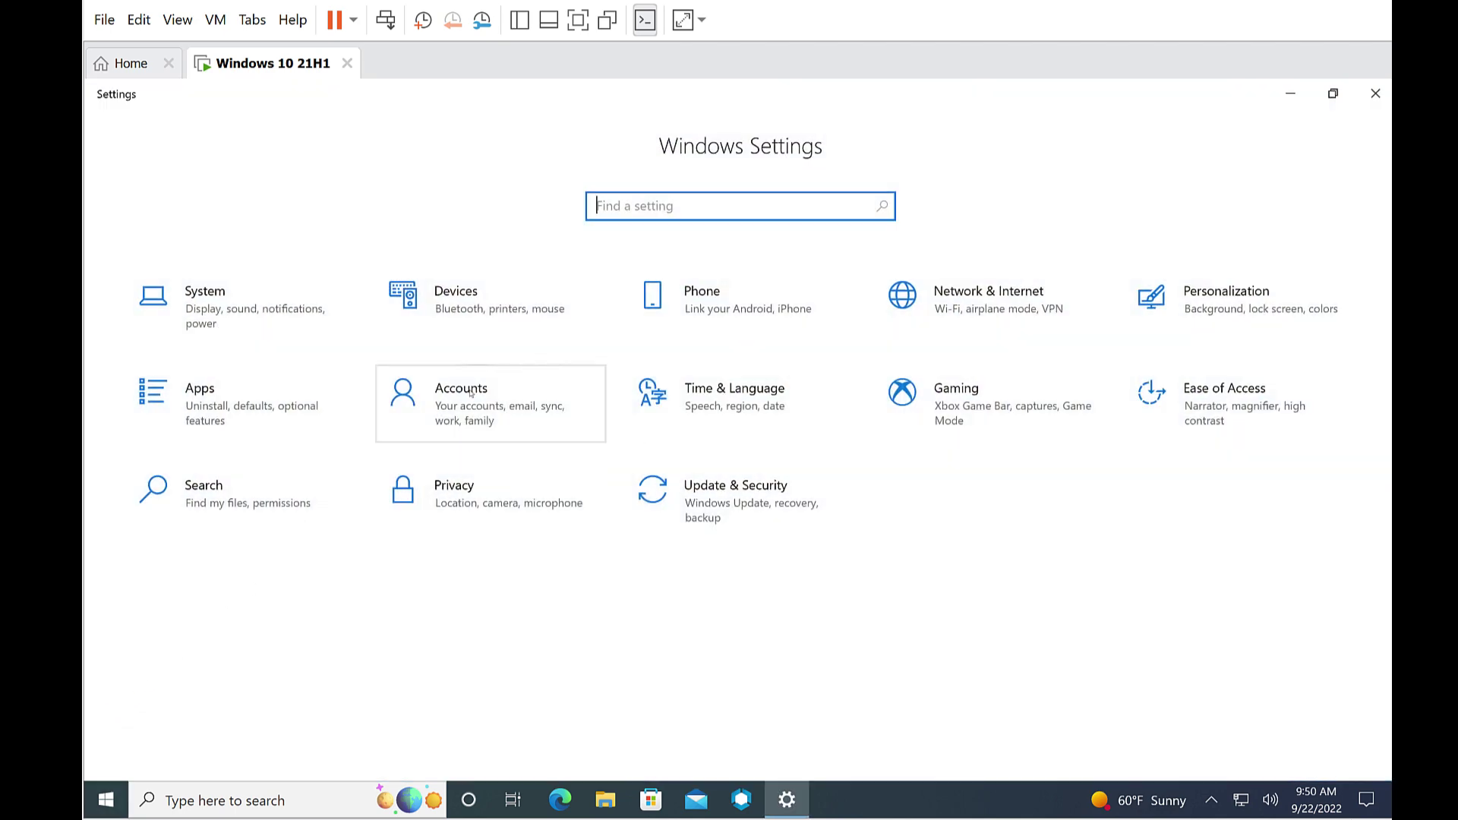
pyautogui.click(471, 392)
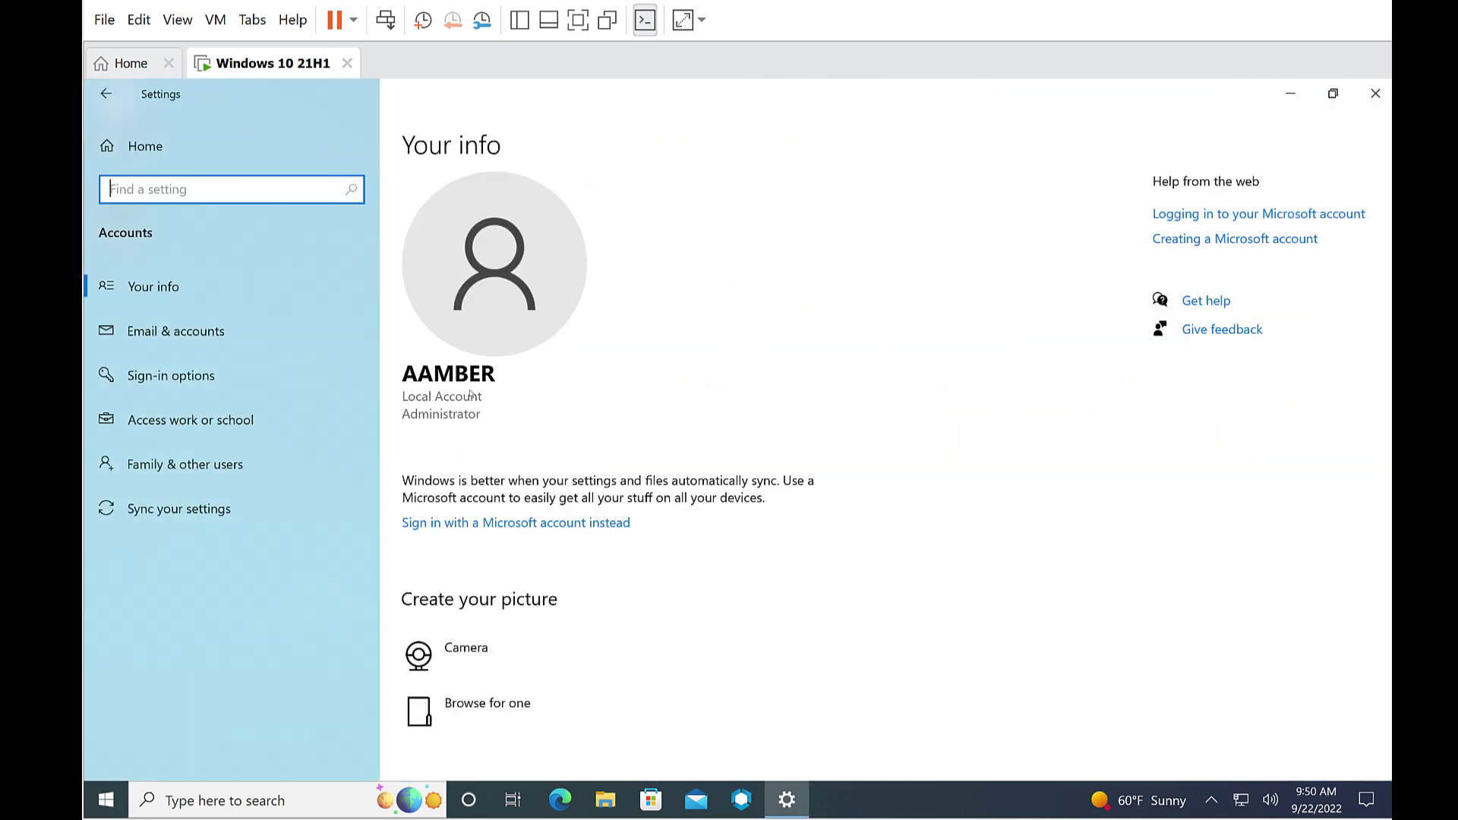
pyautogui.scroll(-1, 471, 392)
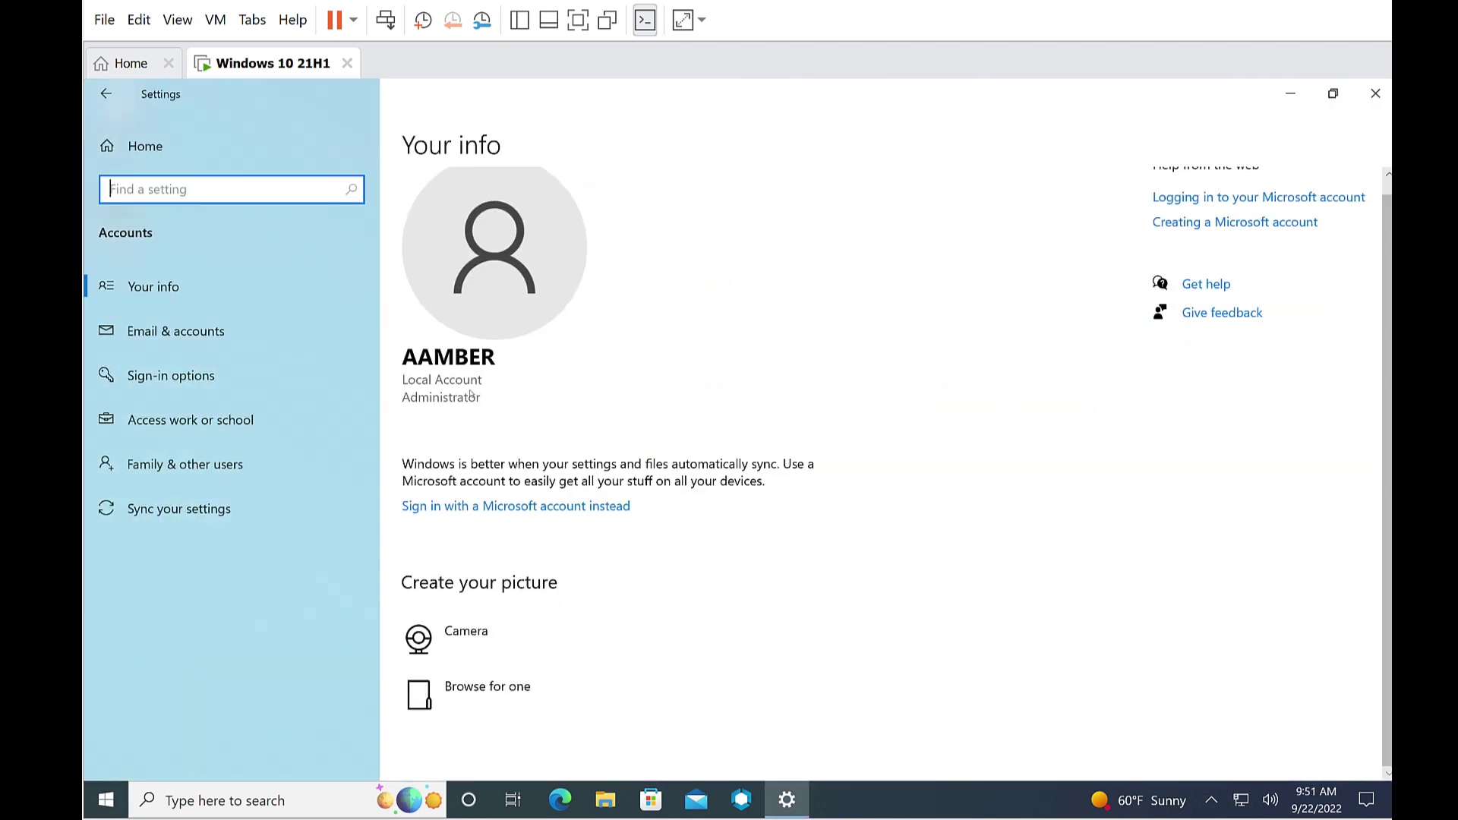
pyautogui.click(192, 429)
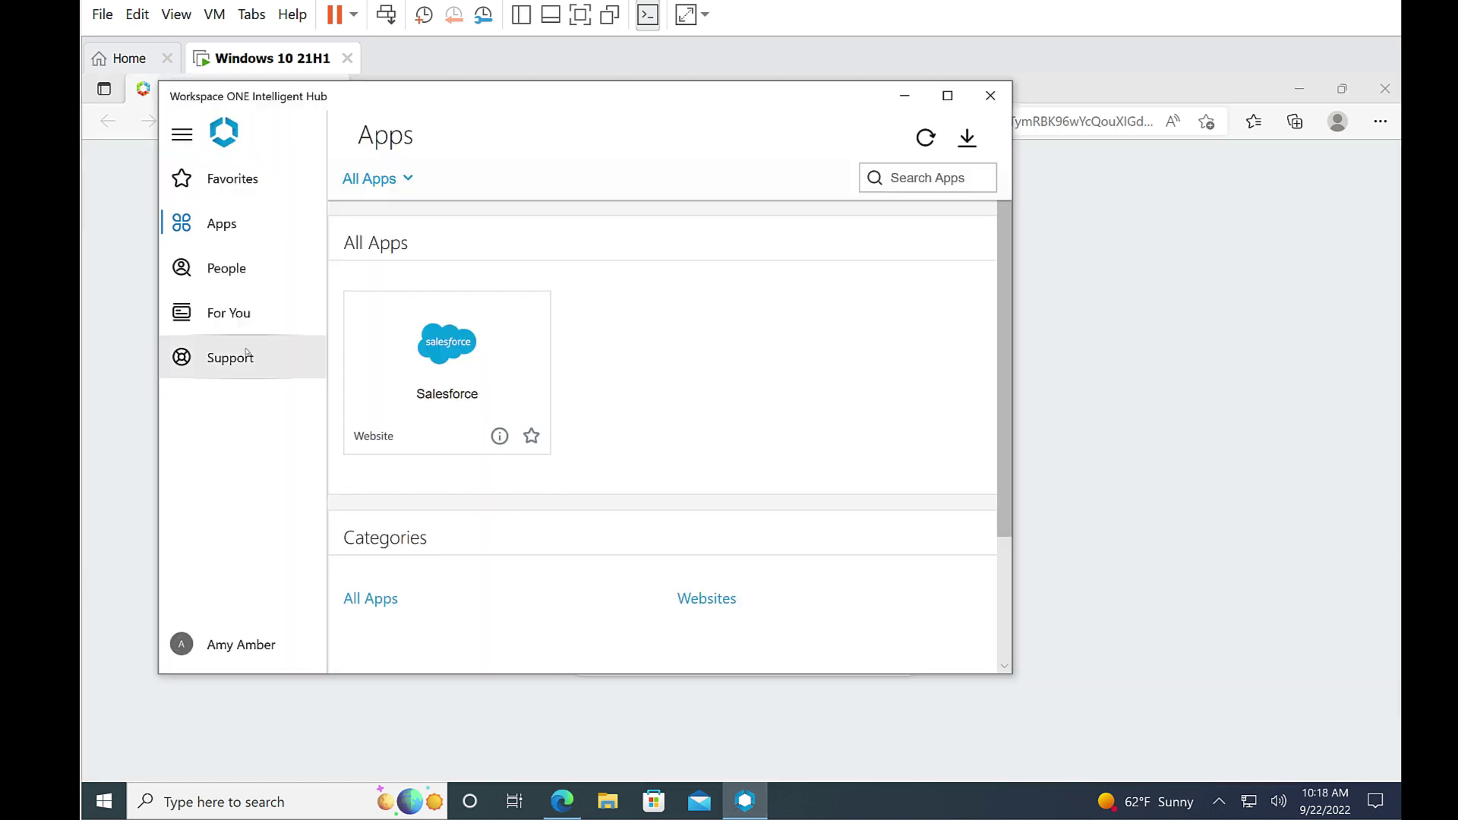
# Step: Open Intelligent Hub's Support page to confirm My Devices shows no enrolled device
pyautogui.click(245, 353)
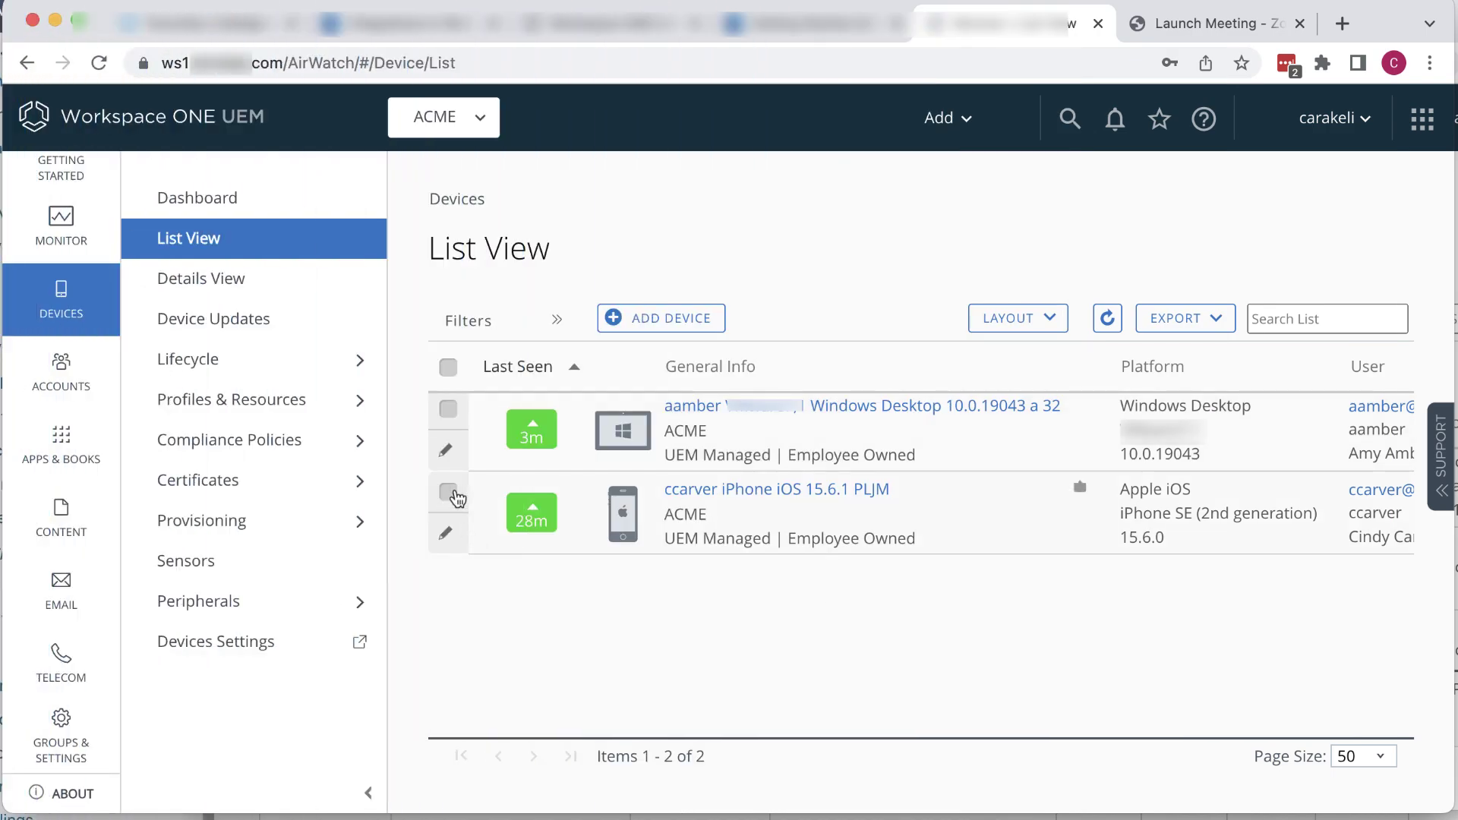
# Step: Select the iPhone SE and issue an Enterprise Wipe authorised with the security PIN
pyautogui.click(448, 493)
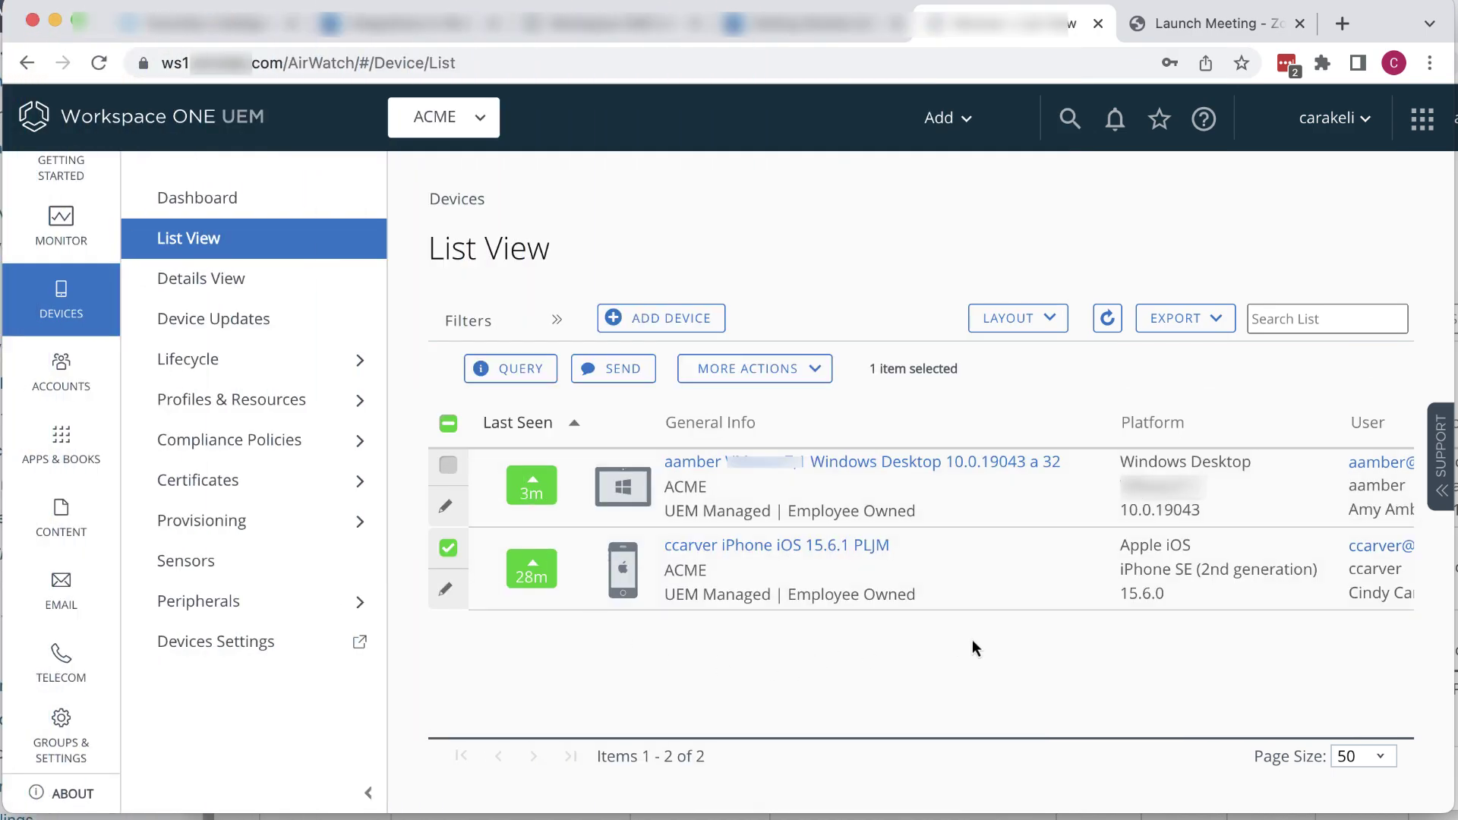
pyautogui.click(816, 377)
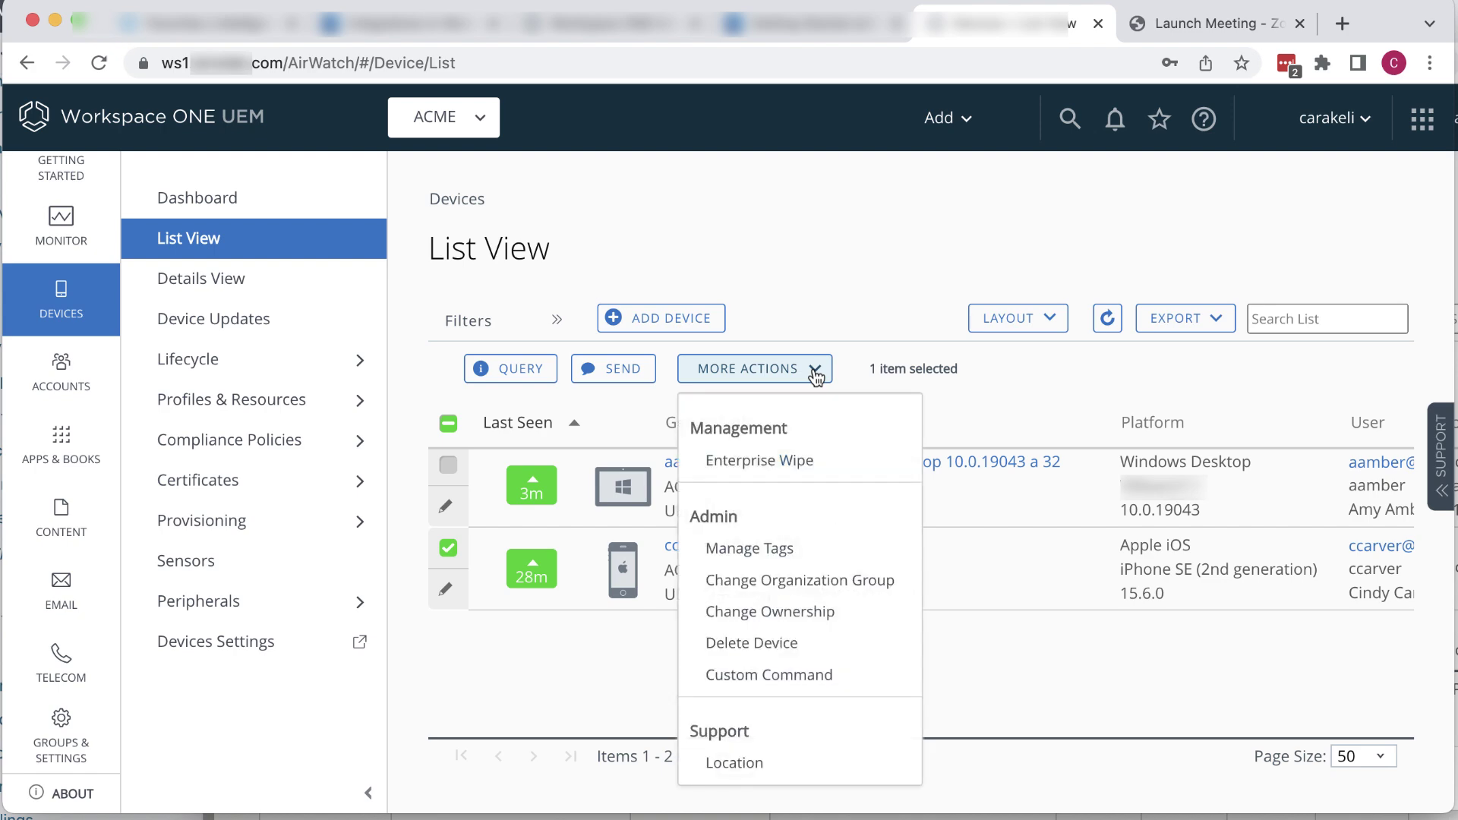
pyautogui.click(787, 459)
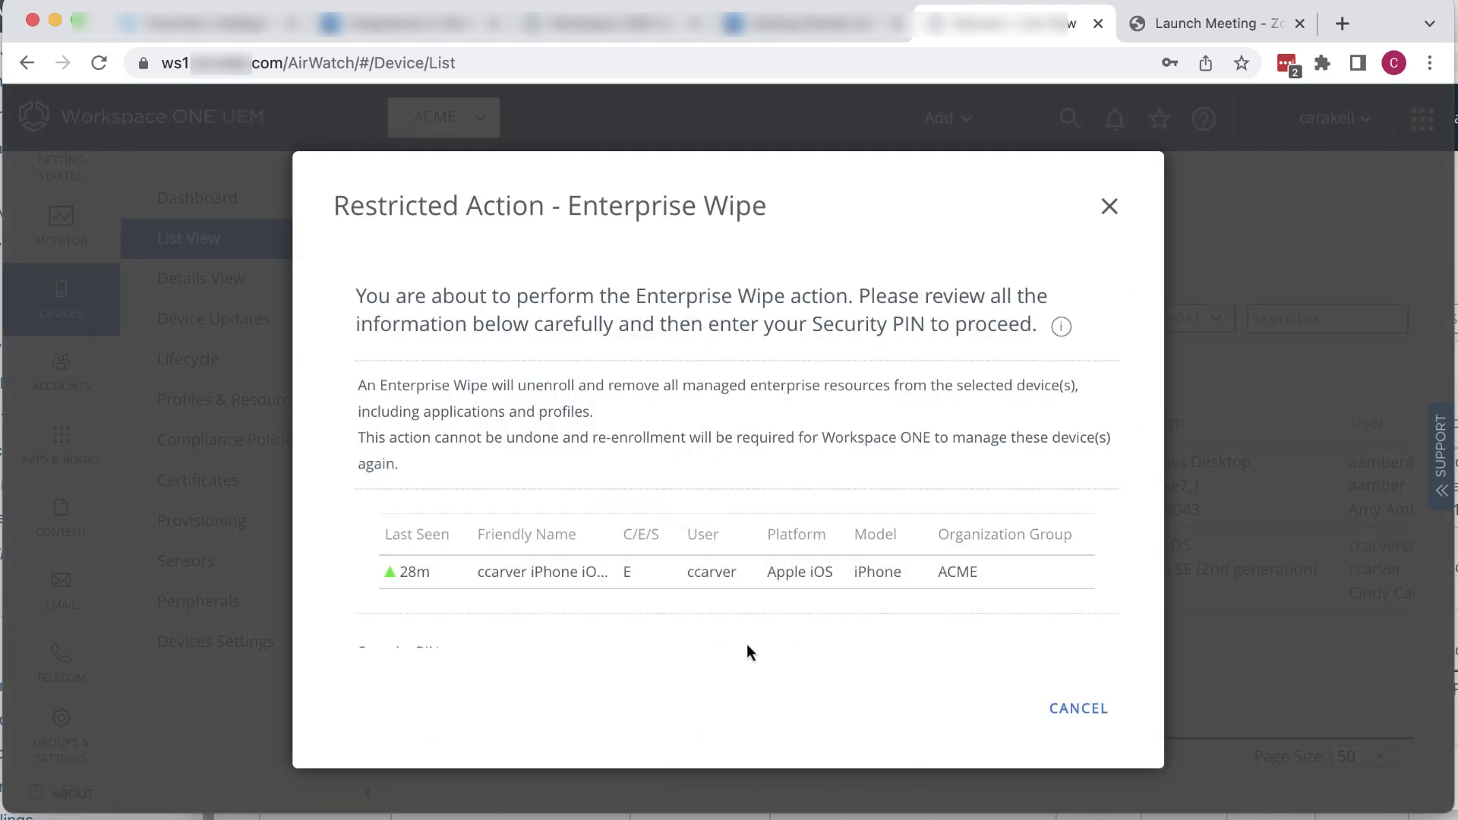
pyautogui.scroll(-3, 745, 644)
pyautogui.write('1234')
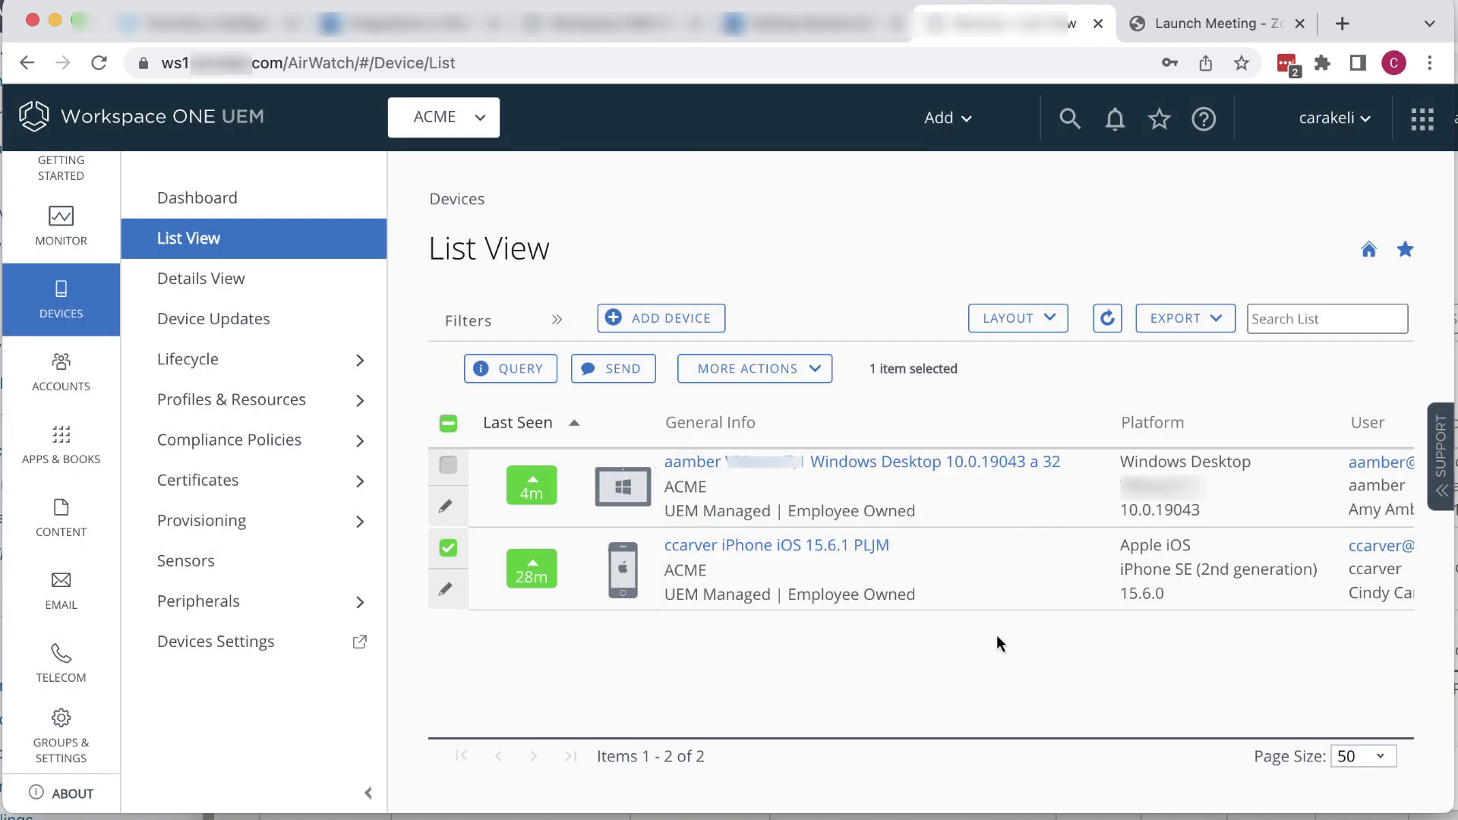
# Step: Refresh the device list and confirm the iPhone SE shows Unenrolled, compliance Not Available
pyautogui.hscroll(5, 996, 642)
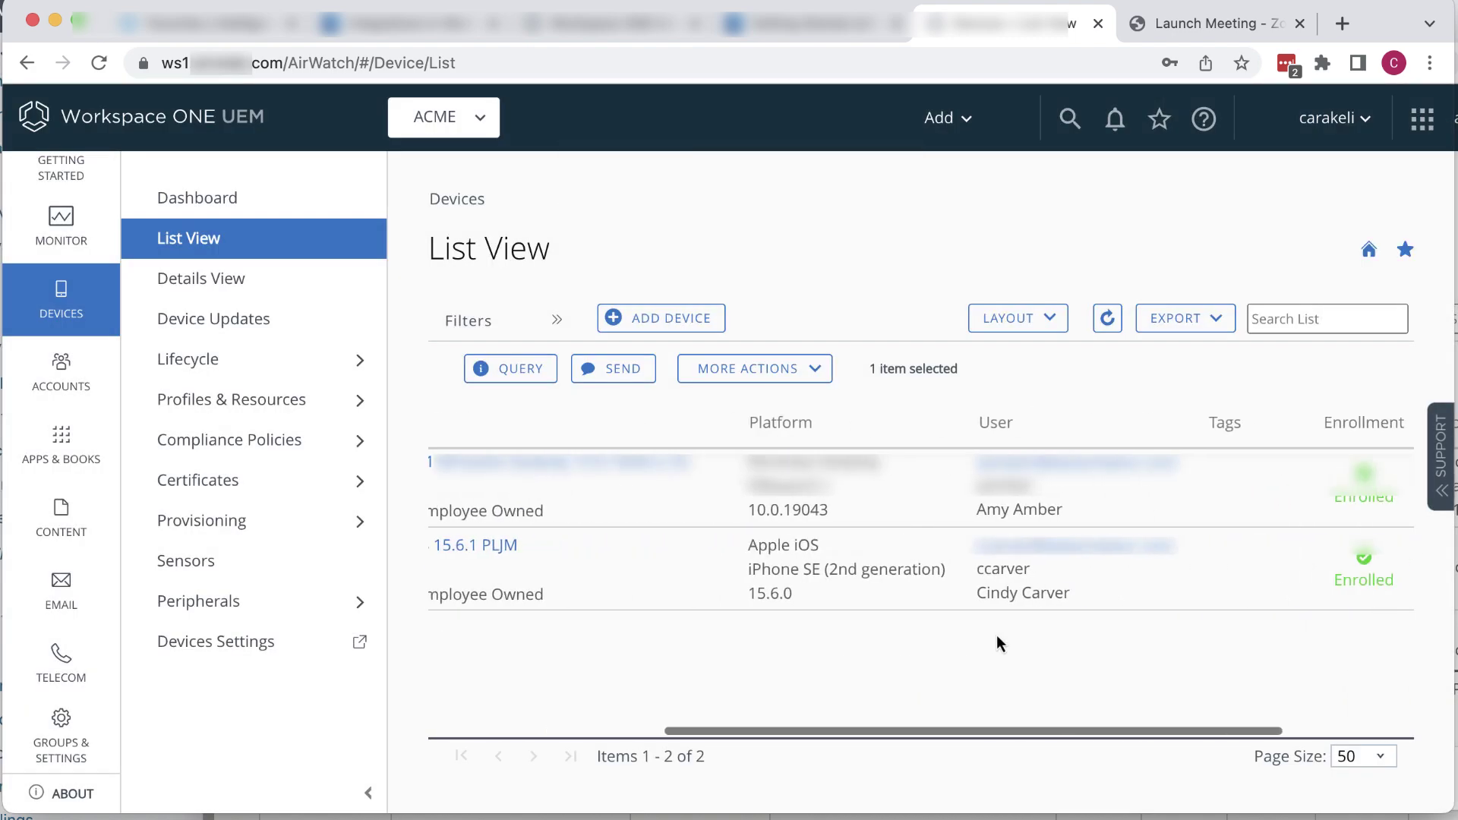
pyautogui.click(1107, 319)
pyautogui.hscroll(5, 1088, 612)
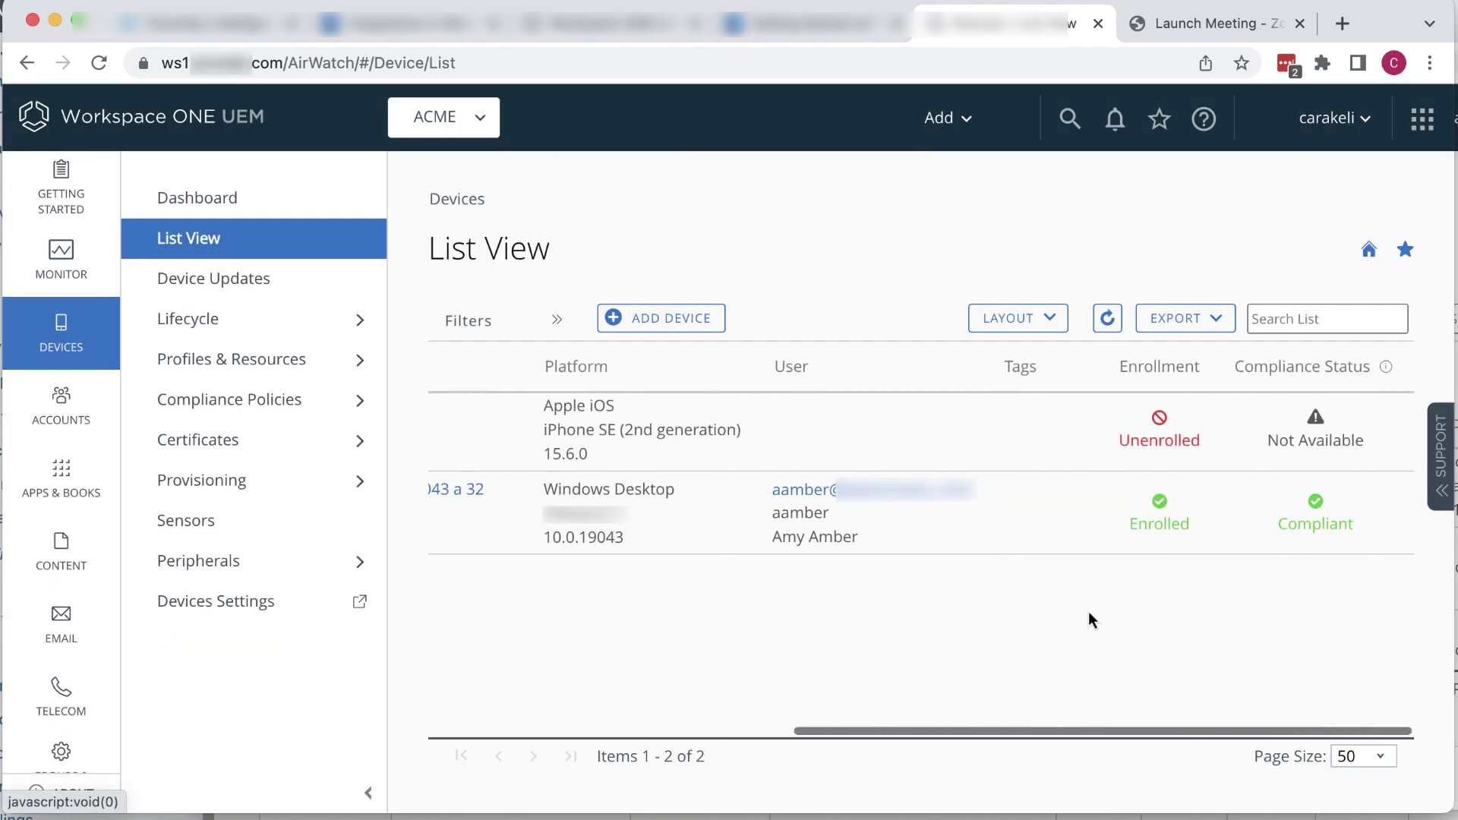